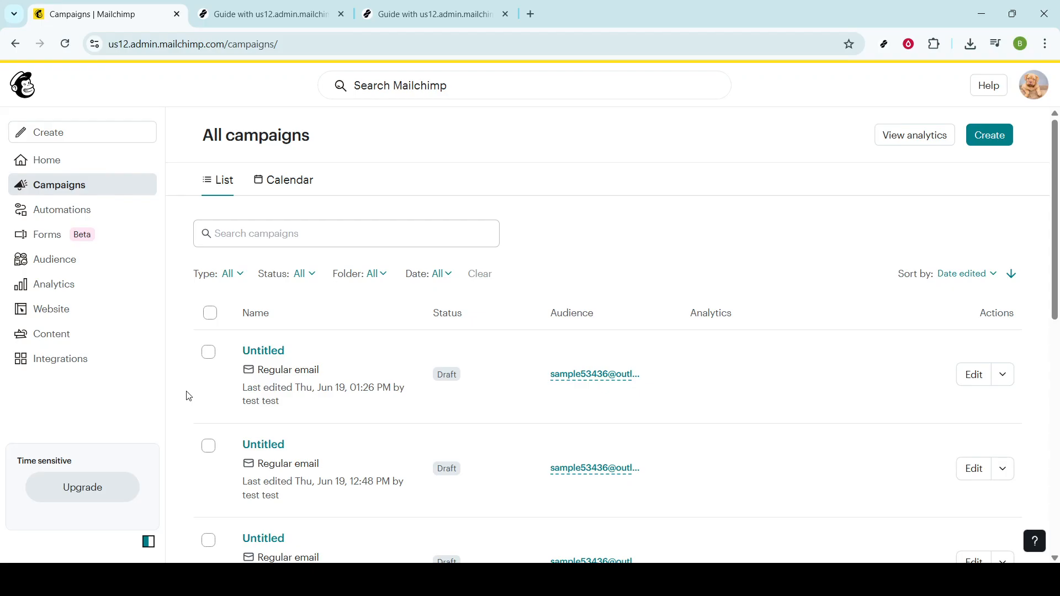
Step: Open the most recently edited draft email from the campaigns list and start editing its design
{"action": "left_click", "coordinate": [93, 158]}
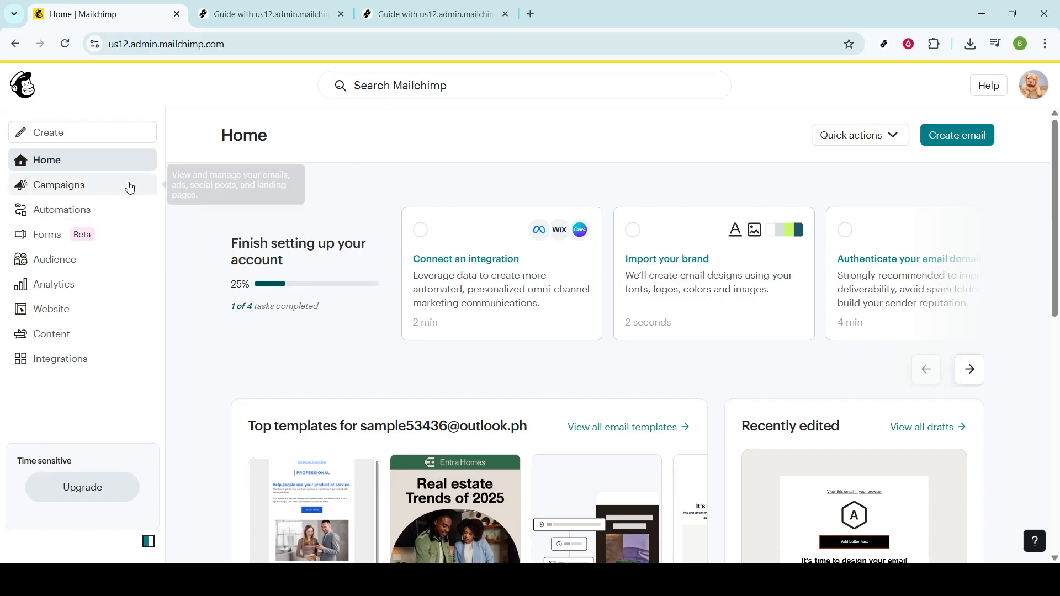
{"action": "left_click", "coordinate": [84, 189]}
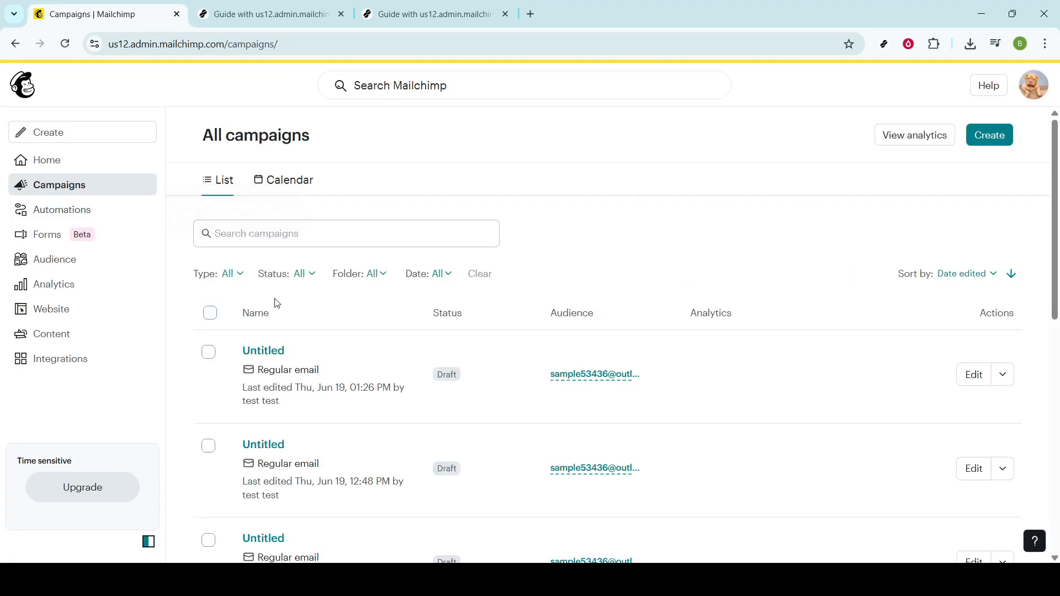
{"action": "scroll", "coordinate": [380, 377], "scroll_direction": "down", "scroll_amount": 1}
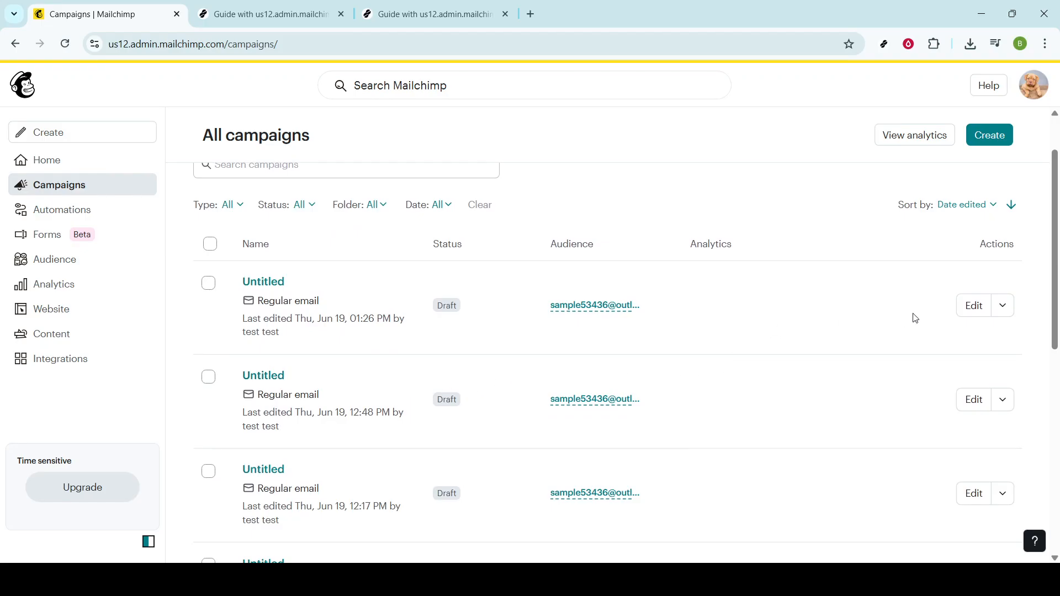
{"action": "left_click", "coordinate": [975, 306]}
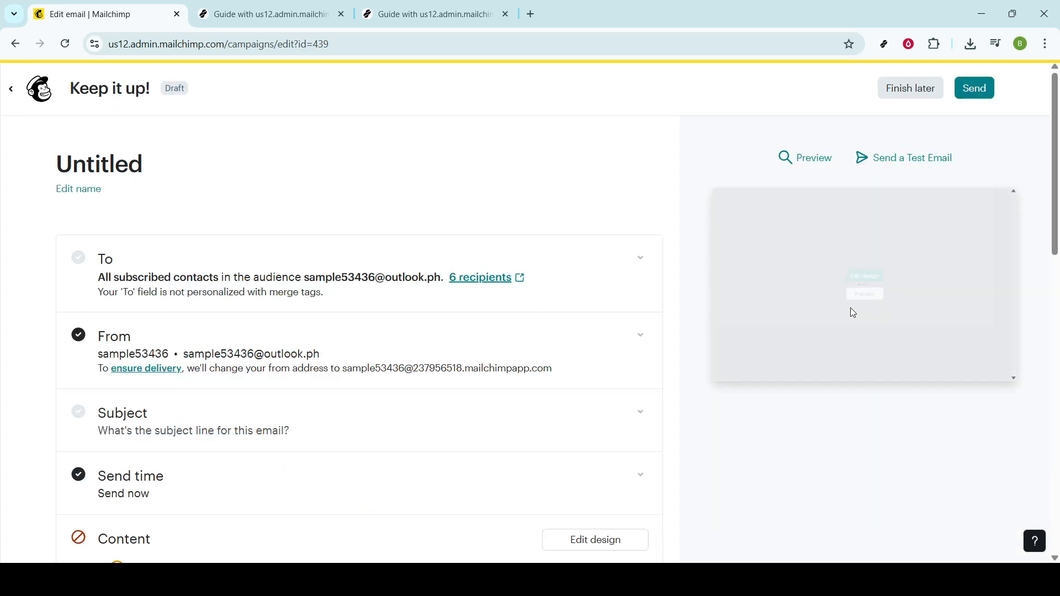
{"action": "scroll", "coordinate": [657, 330], "scroll_direction": "down", "scroll_amount": 1}
{"action": "scroll", "coordinate": [659, 330], "scroll_direction": "down", "scroll_amount": 2}
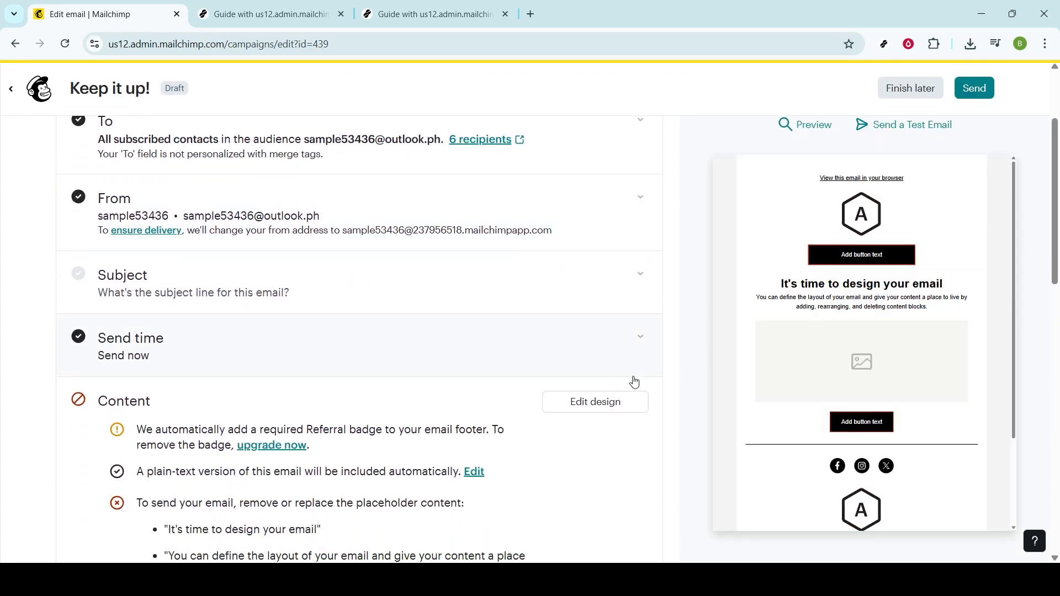
{"action": "left_click", "coordinate": [617, 410]}
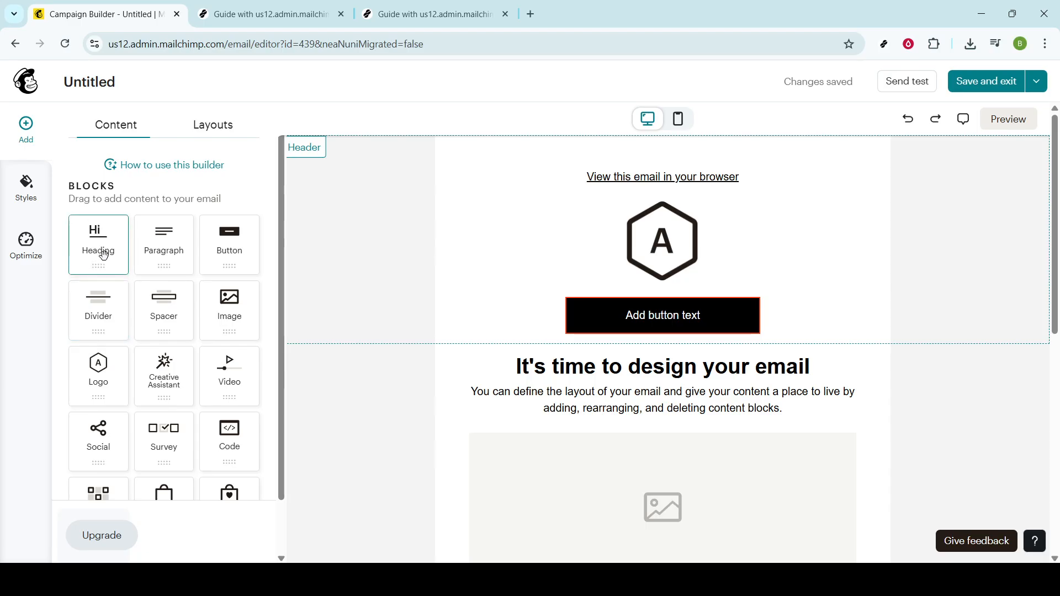
Step: Try to add a Heading block above the "It's time to design your email" text
{"action": "left_click_drag", "start_coordinate": [103, 254], "coordinate": [522, 359]}
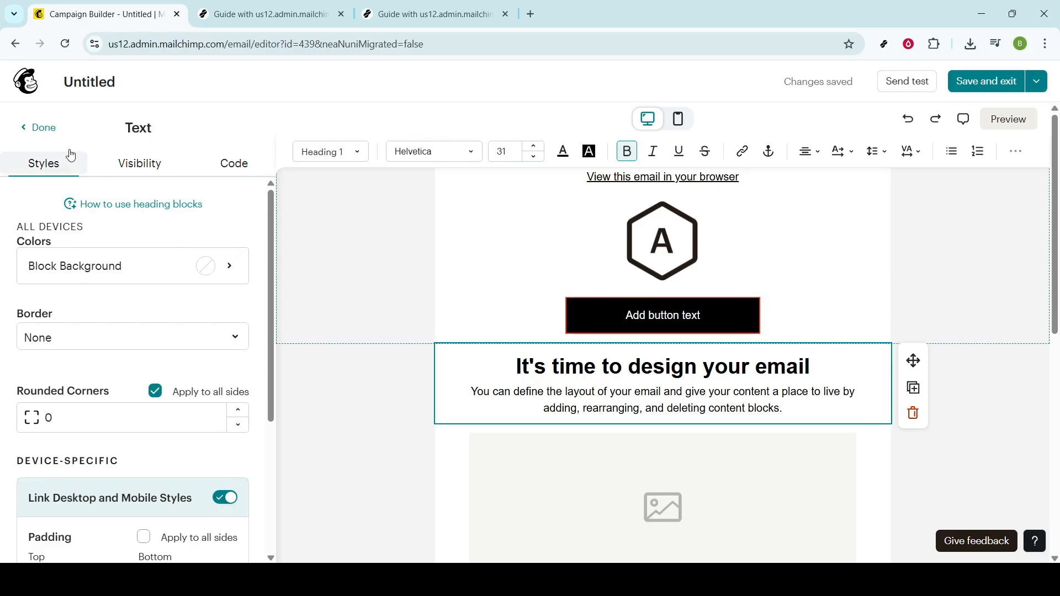
{"action": "left_click", "coordinate": [40, 128]}
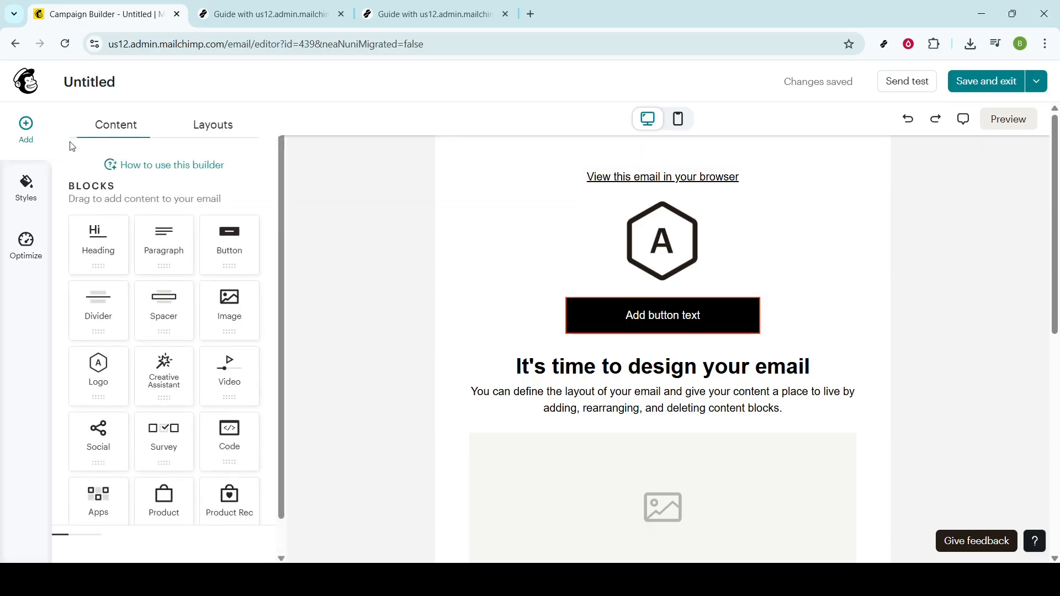
Step: Insert a blank two-column layout with a 1:3 ratio between the header button and the "It's time to design your email" text
{"action": "left_click", "coordinate": [215, 128]}
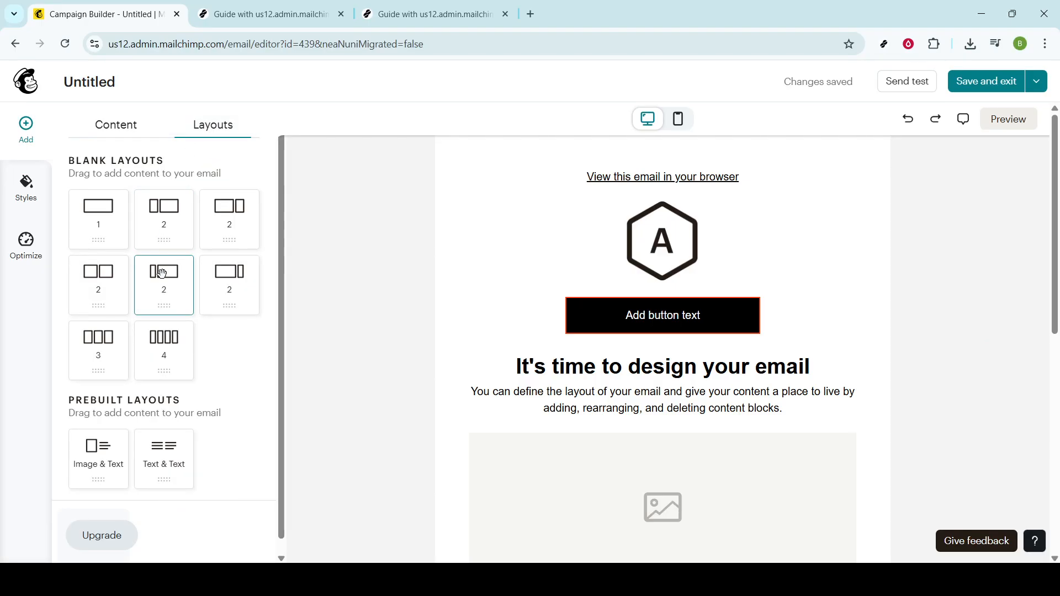
{"action": "left_click_drag", "start_coordinate": [166, 279], "coordinate": [572, 378]}
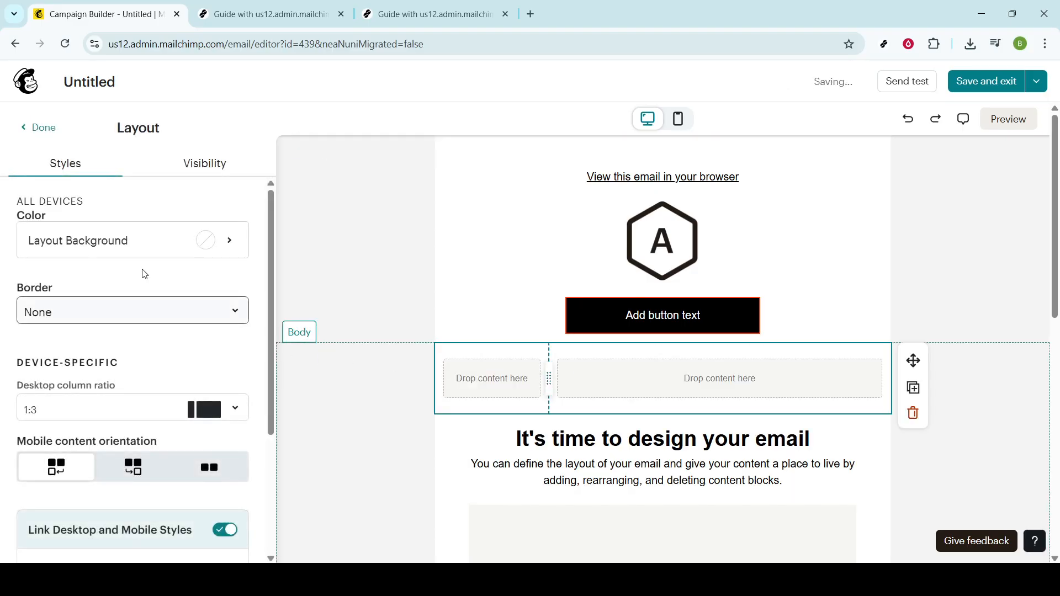
{"action": "left_click", "coordinate": [37, 129]}
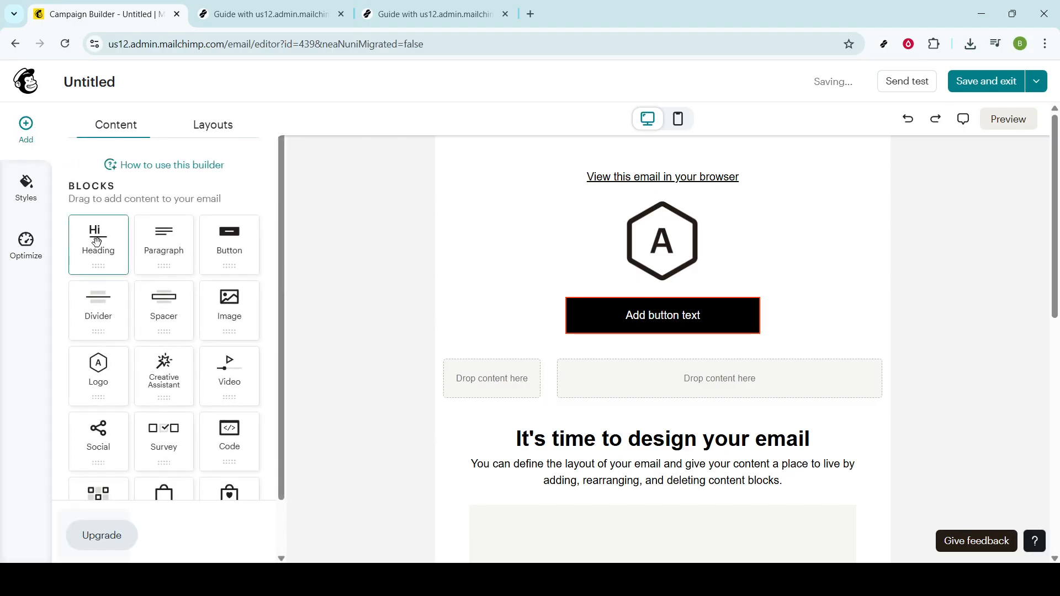
Step: Review the desktop paragraph text styles and set the email's background color to dark purple
{"action": "left_click", "coordinate": [210, 140]}
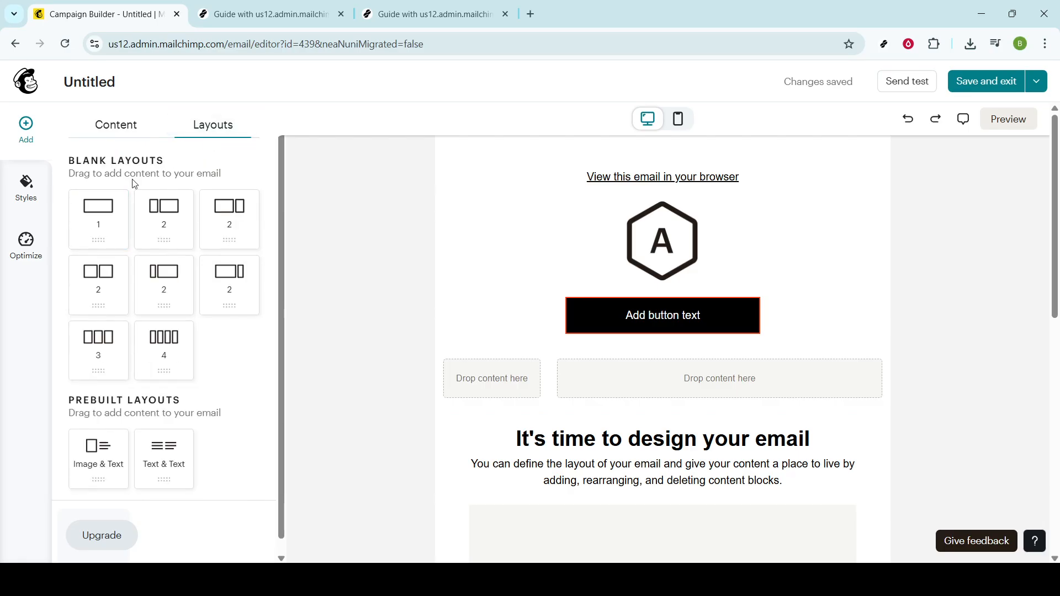
{"action": "left_click", "coordinate": [34, 192]}
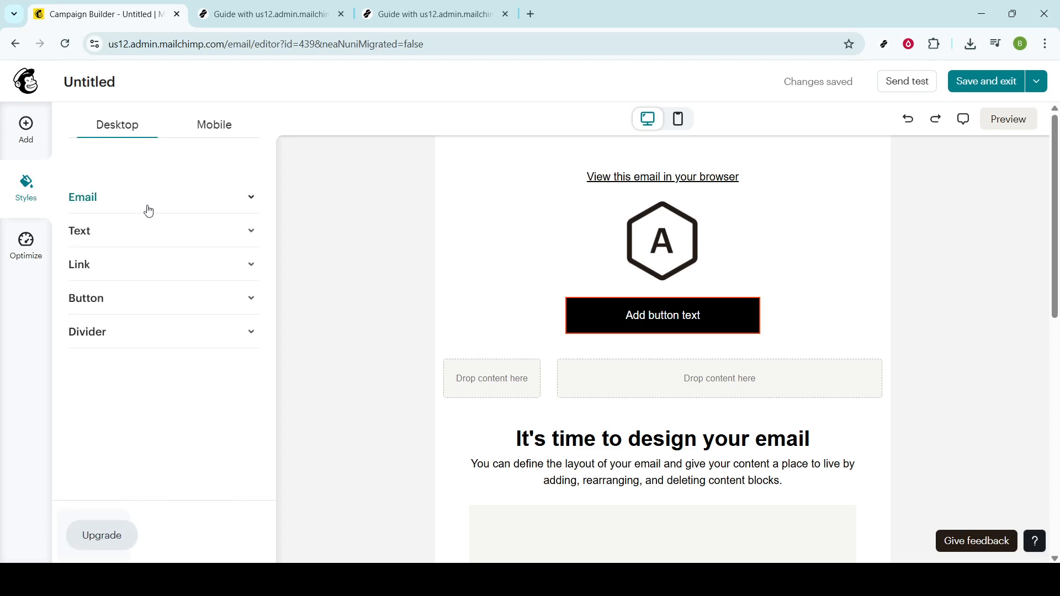
{"action": "left_click", "coordinate": [160, 239]}
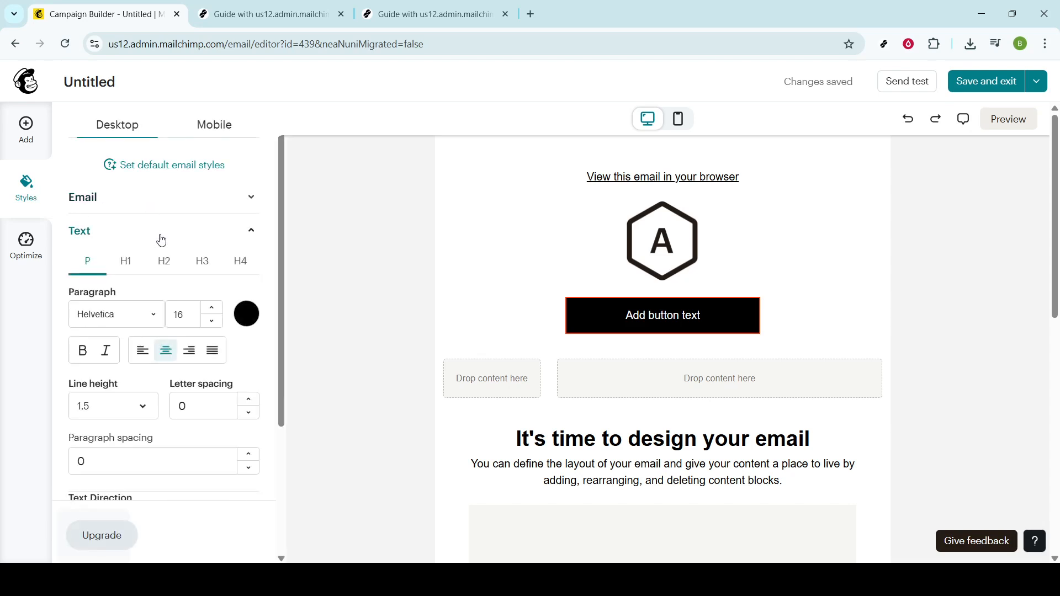
{"action": "scroll", "coordinate": [161, 239], "scroll_direction": "down", "scroll_amount": 3}
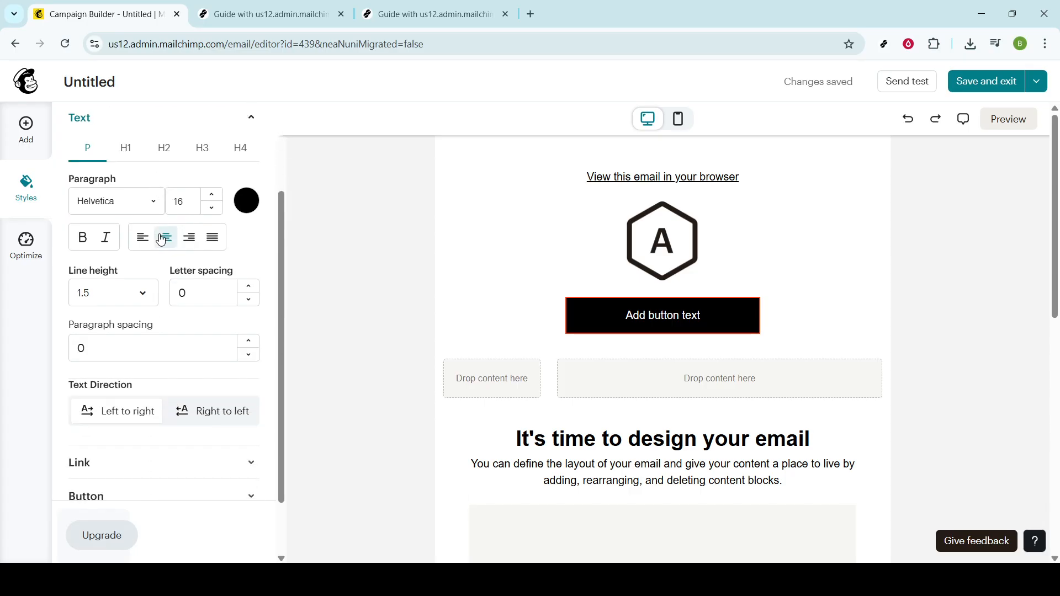
{"action": "scroll", "coordinate": [179, 261], "scroll_direction": "down", "scroll_amount": 1}
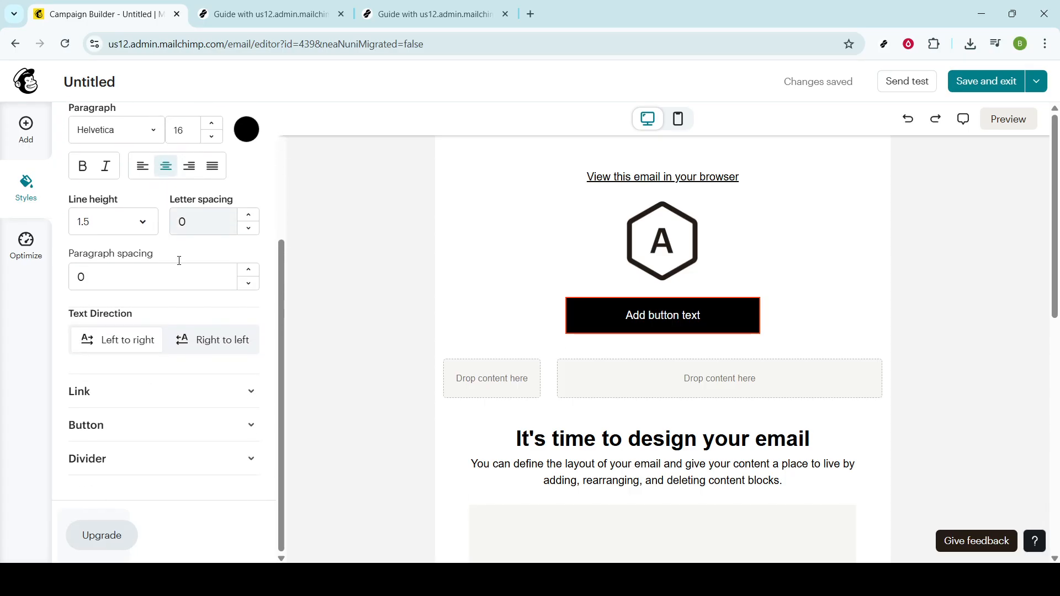
{"action": "scroll", "coordinate": [179, 265], "scroll_direction": "up", "scroll_amount": 5}
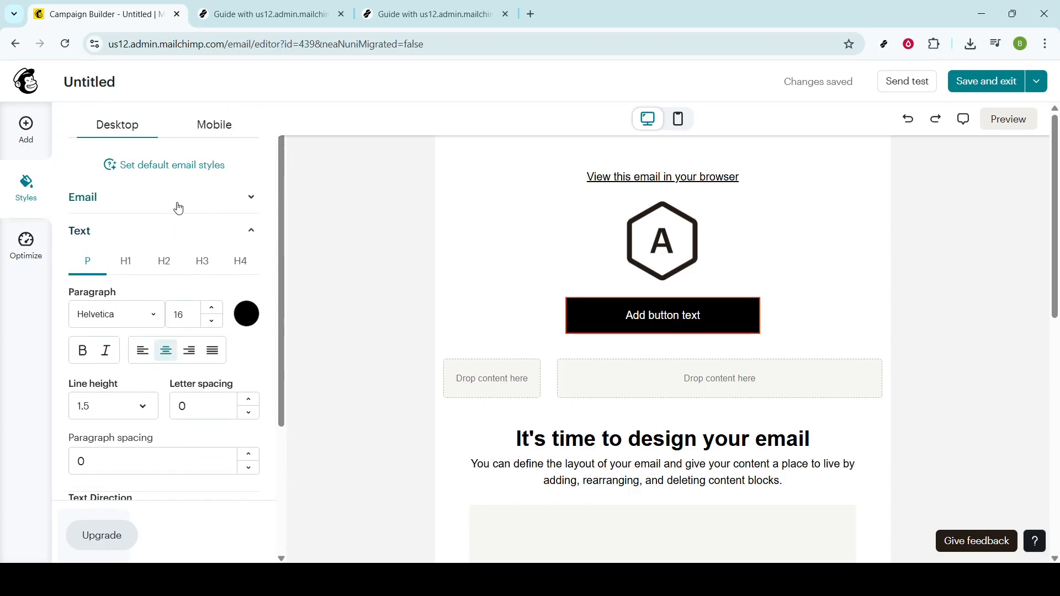
{"action": "left_click", "coordinate": [178, 207]}
{"action": "left_click", "coordinate": [84, 253]}
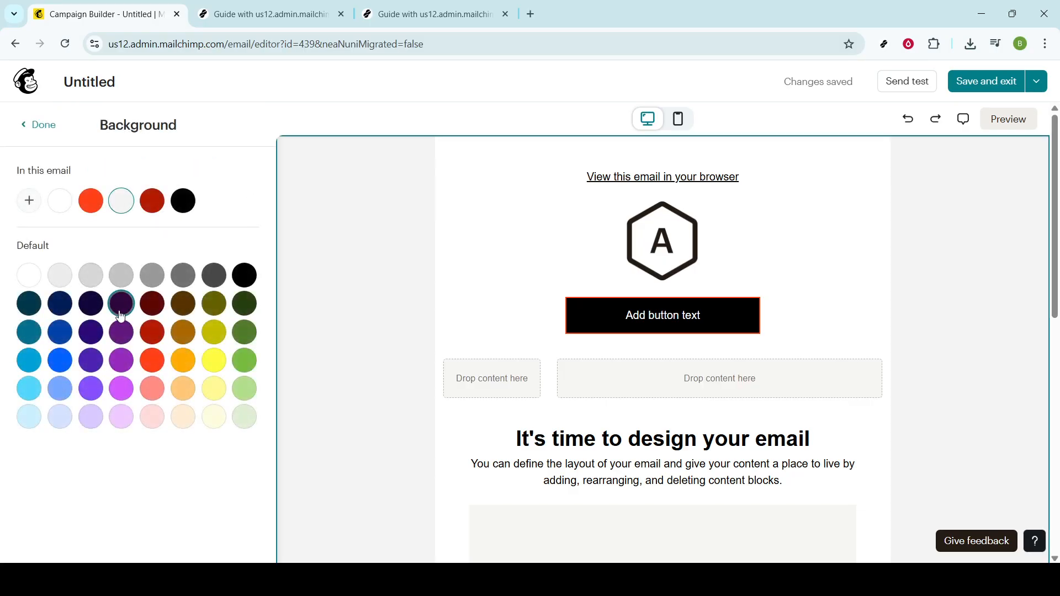
{"action": "left_click", "coordinate": [117, 313]}
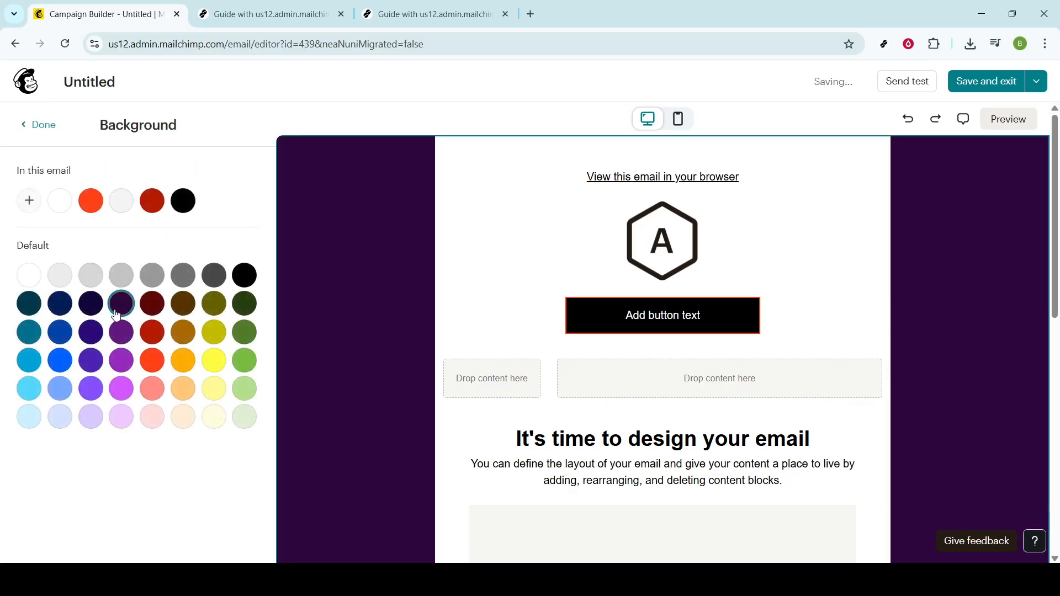
{"action": "left_click", "coordinate": [34, 130]}
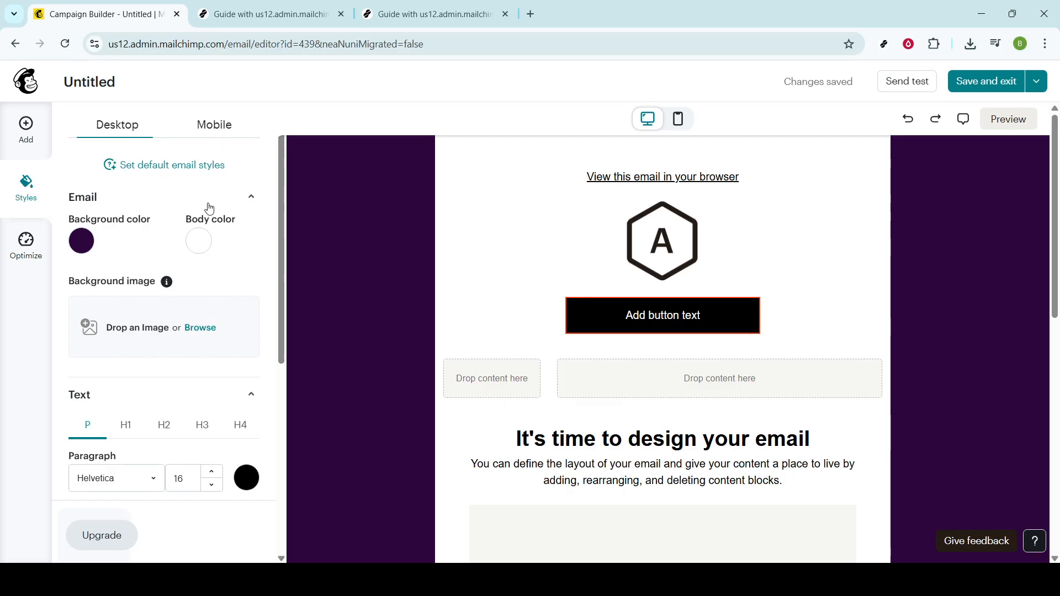
Step: Look through the desktop paragraph text settings and the link color and style settings
{"action": "scroll", "coordinate": [209, 222], "scroll_direction": "down", "scroll_amount": 2}
{"action": "scroll", "coordinate": [209, 222], "scroll_direction": "down", "scroll_amount": 5}
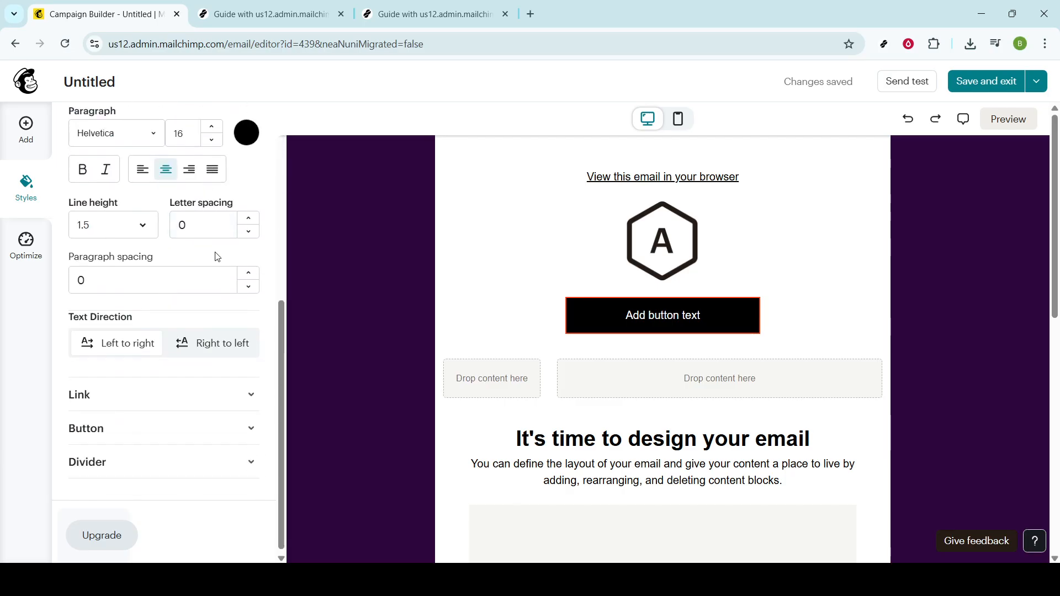
{"action": "scroll", "coordinate": [217, 256], "scroll_direction": "up", "scroll_amount": 3}
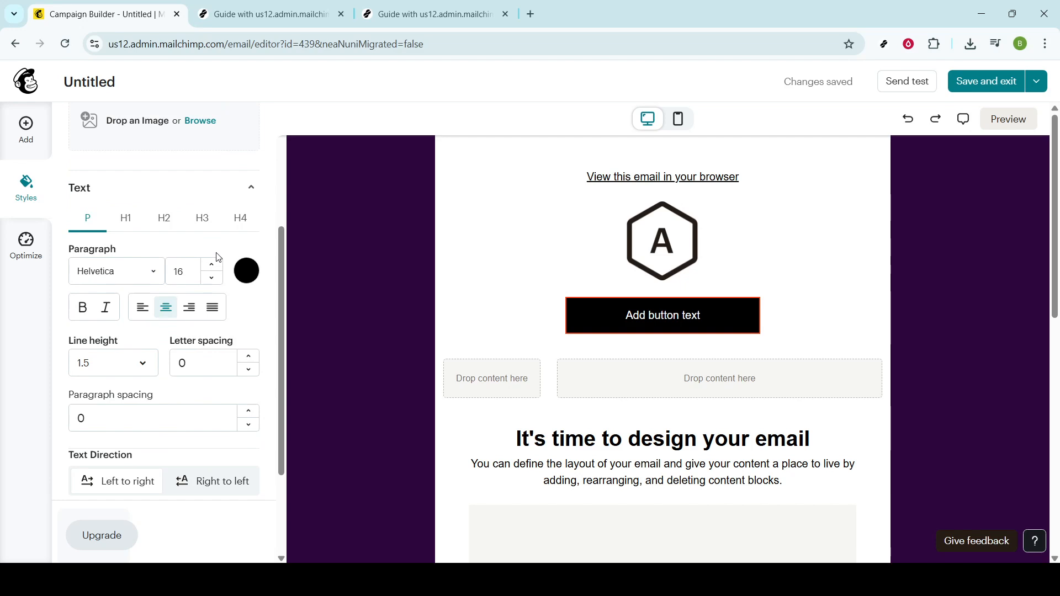
{"action": "scroll", "coordinate": [217, 256], "scroll_direction": "up", "scroll_amount": 1}
{"action": "scroll", "coordinate": [217, 257], "scroll_direction": "down", "scroll_amount": 4}
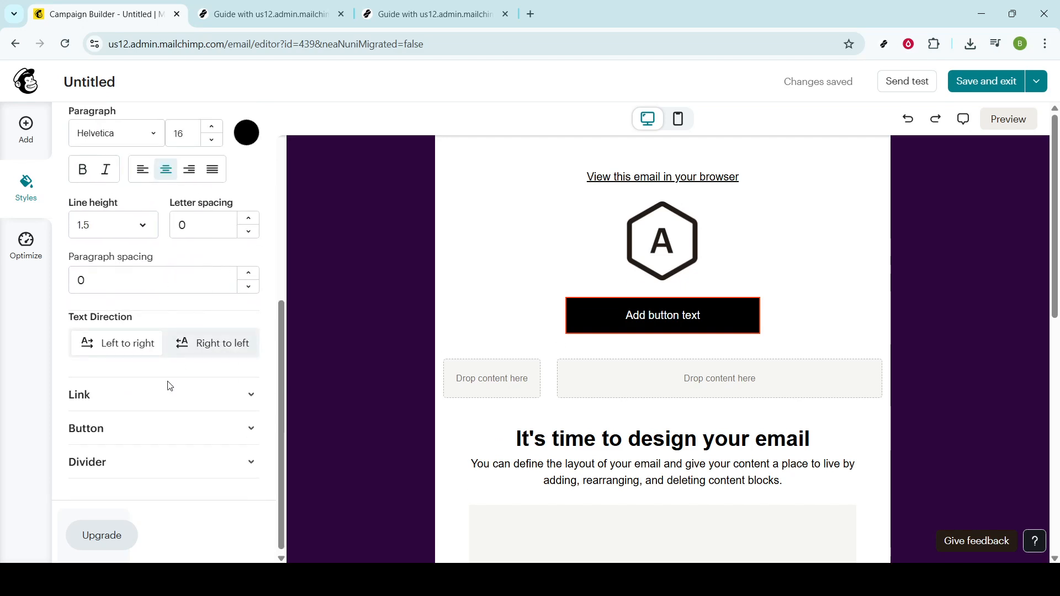
{"action": "left_click", "coordinate": [166, 395]}
{"action": "scroll", "coordinate": [168, 393], "scroll_direction": "down", "scroll_amount": 2}
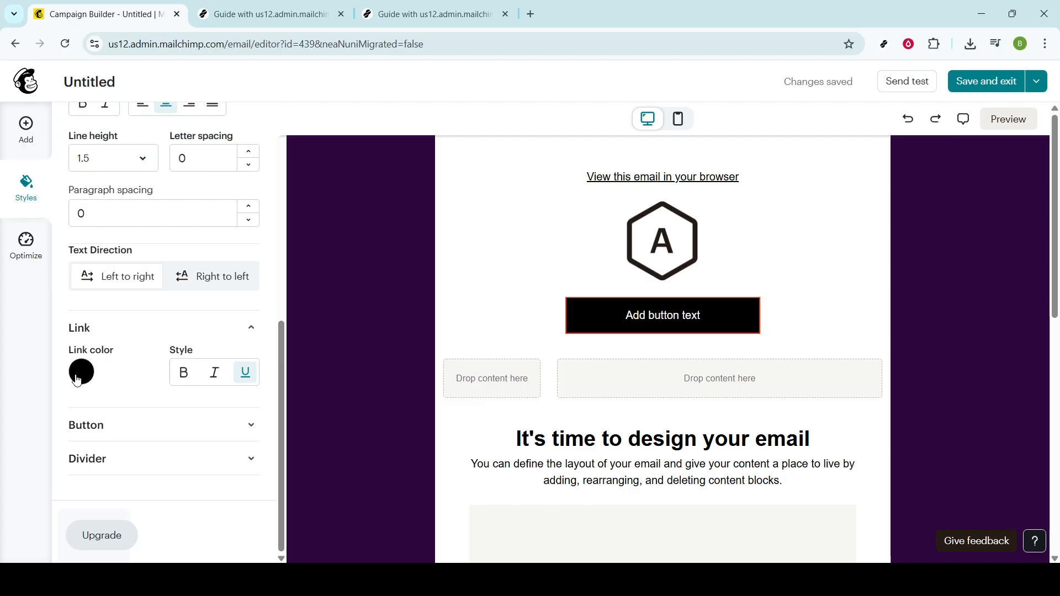
Step: Set the email's button shape to Pill and button size to Medium, and review the remaining button style settings
{"action": "left_click", "coordinate": [132, 428]}
{"action": "scroll", "coordinate": [133, 428], "scroll_direction": "down", "scroll_amount": 3}
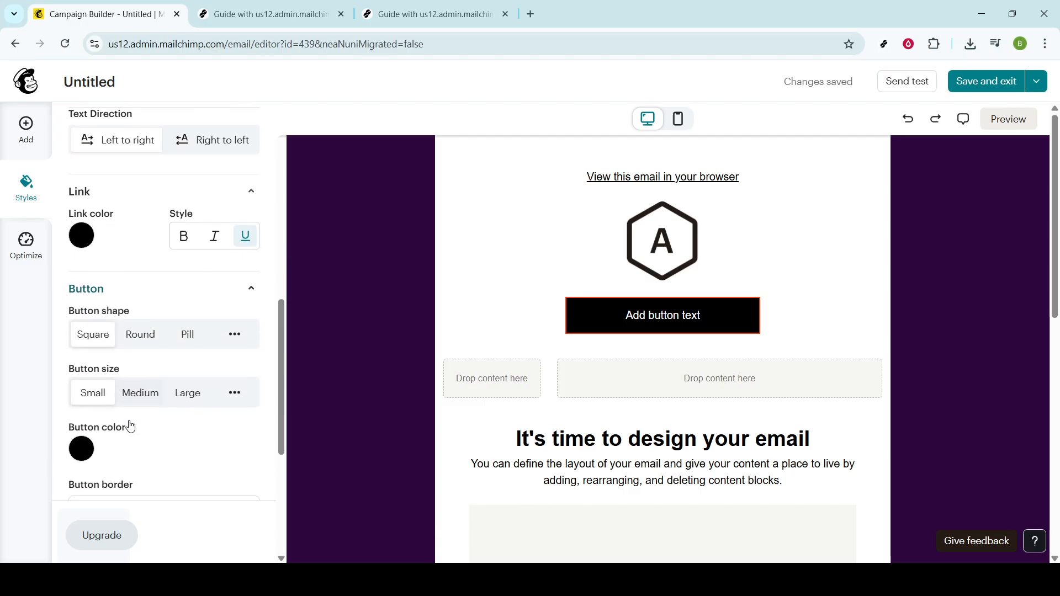
{"action": "left_click", "coordinate": [147, 340]}
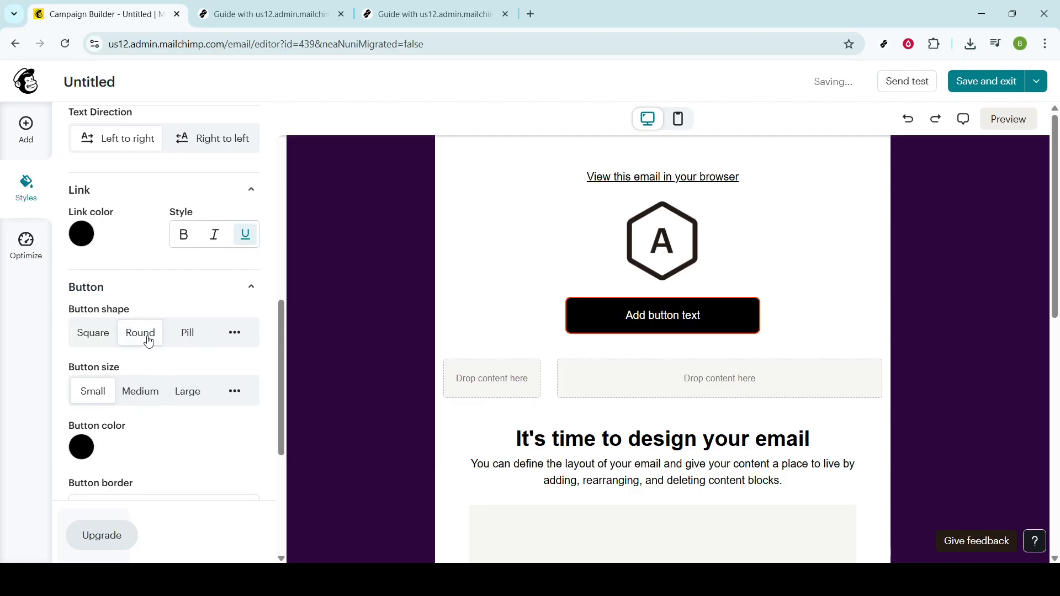
{"action": "left_click", "coordinate": [189, 339]}
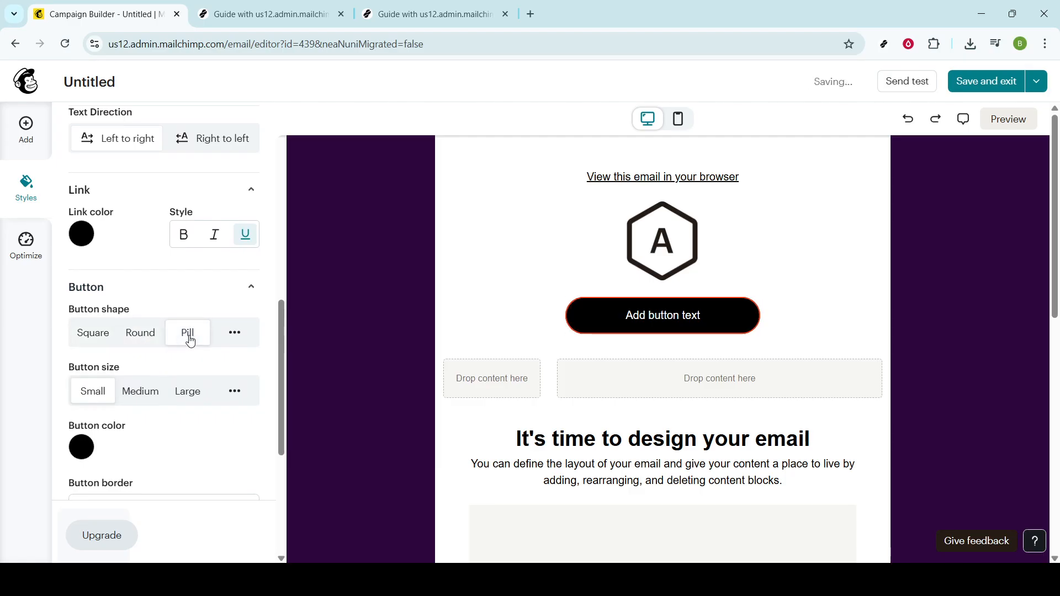
{"action": "left_click", "coordinate": [138, 393]}
{"action": "scroll", "coordinate": [139, 392], "scroll_direction": "down", "scroll_amount": 3}
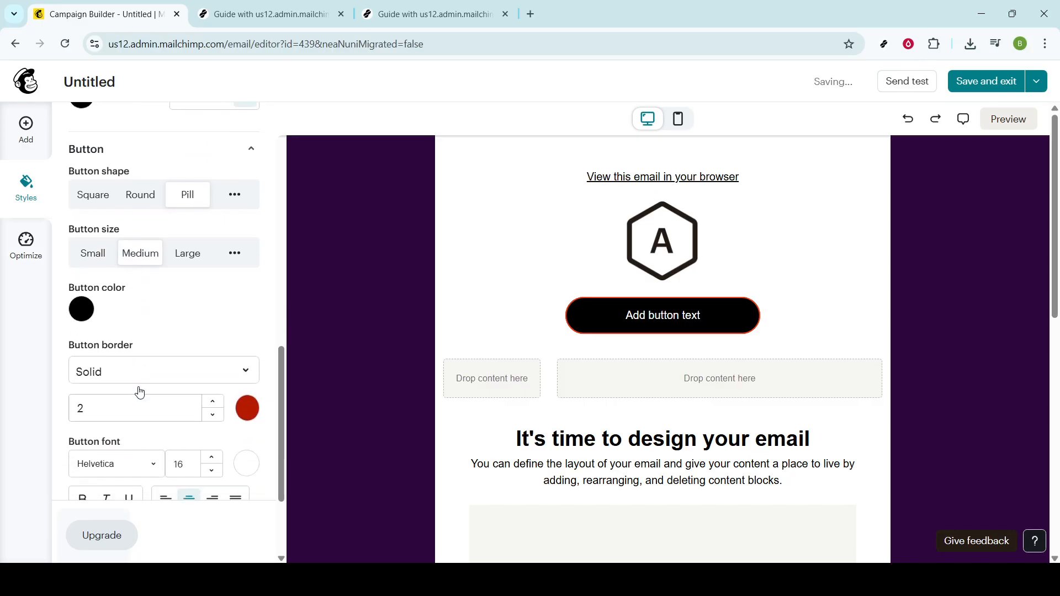
{"action": "scroll", "coordinate": [140, 392], "scroll_direction": "down", "scroll_amount": 1}
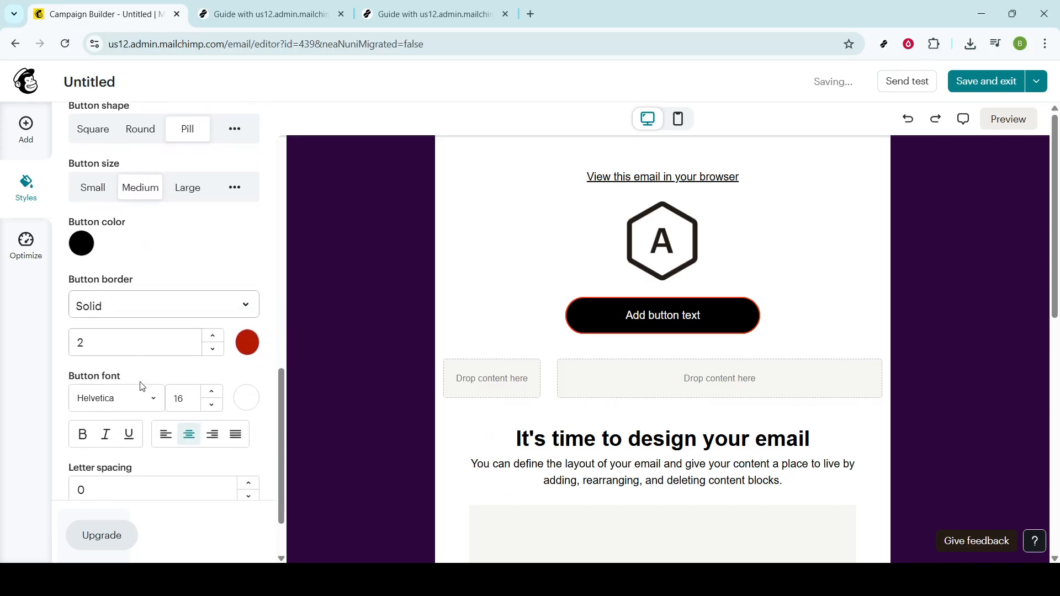
{"action": "scroll", "coordinate": [142, 387], "scroll_direction": "down", "scroll_amount": 1}
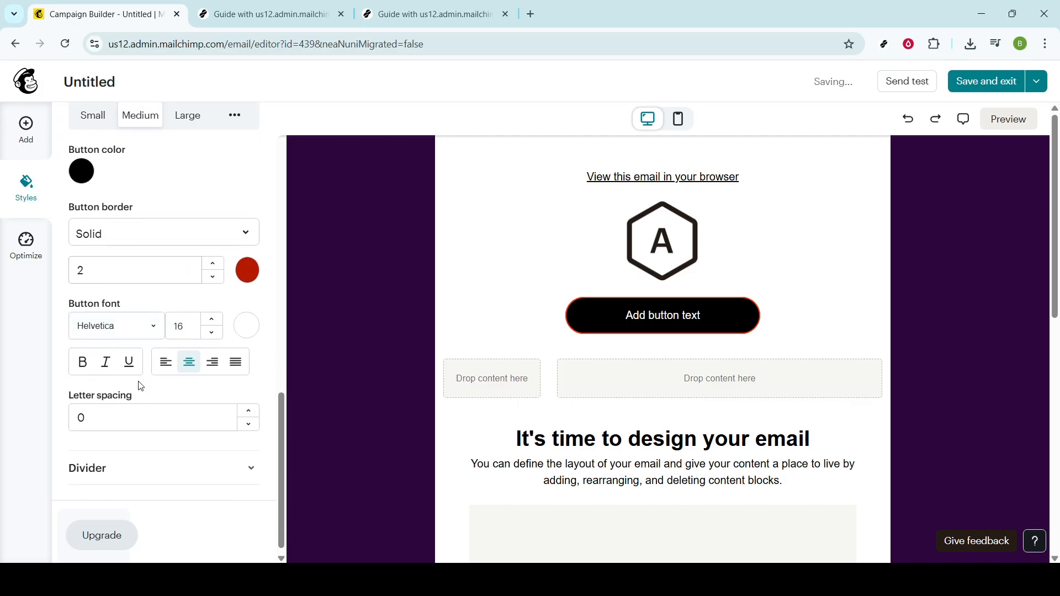
{"action": "scroll", "coordinate": [141, 386], "scroll_direction": "down", "scroll_amount": 1}
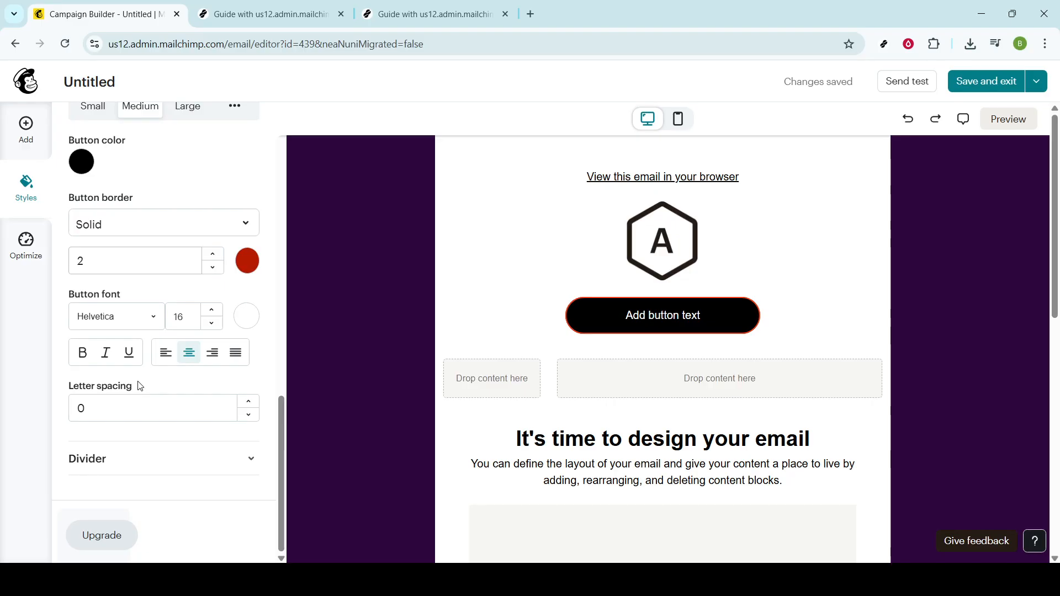
{"action": "scroll", "coordinate": [140, 386], "scroll_direction": "up", "scroll_amount": 3}
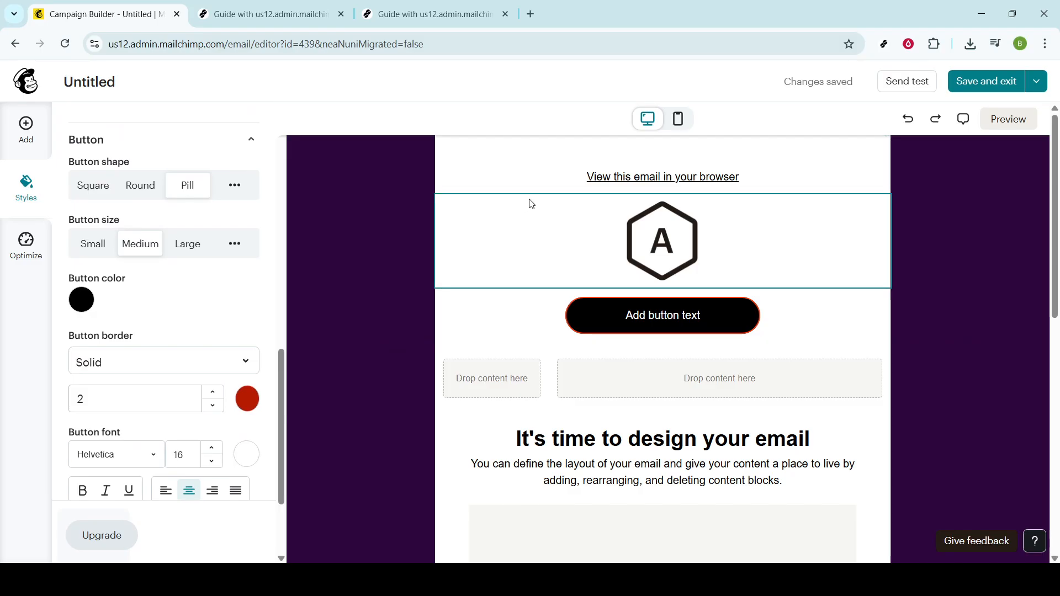
Step: Preview the email in the desktop view, examine it from header to footer, and close the preview
{"action": "left_click", "coordinate": [1003, 122]}
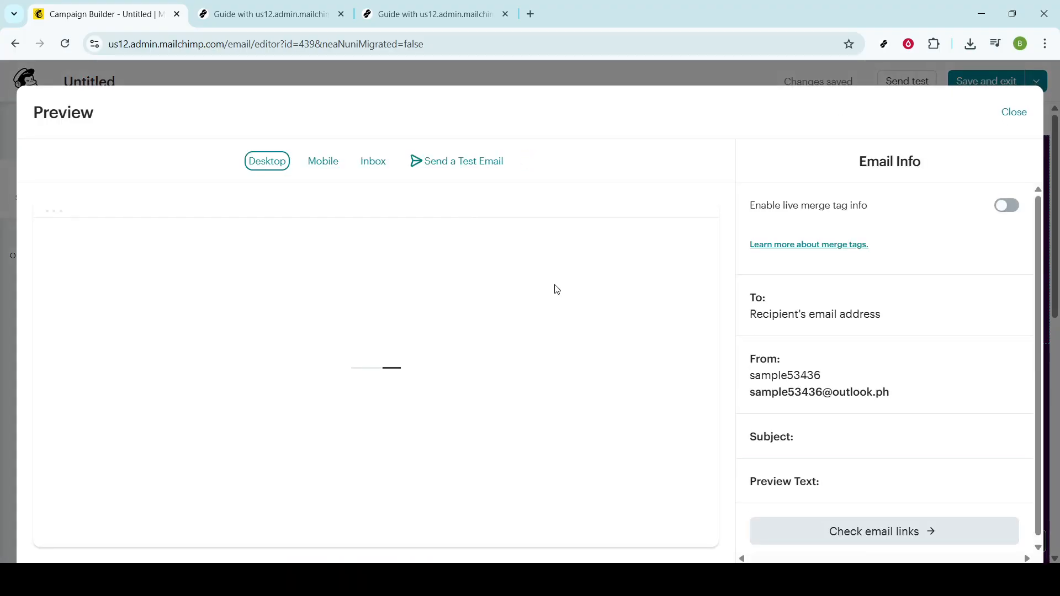
{"action": "scroll", "coordinate": [516, 348], "scroll_direction": "down", "scroll_amount": 3}
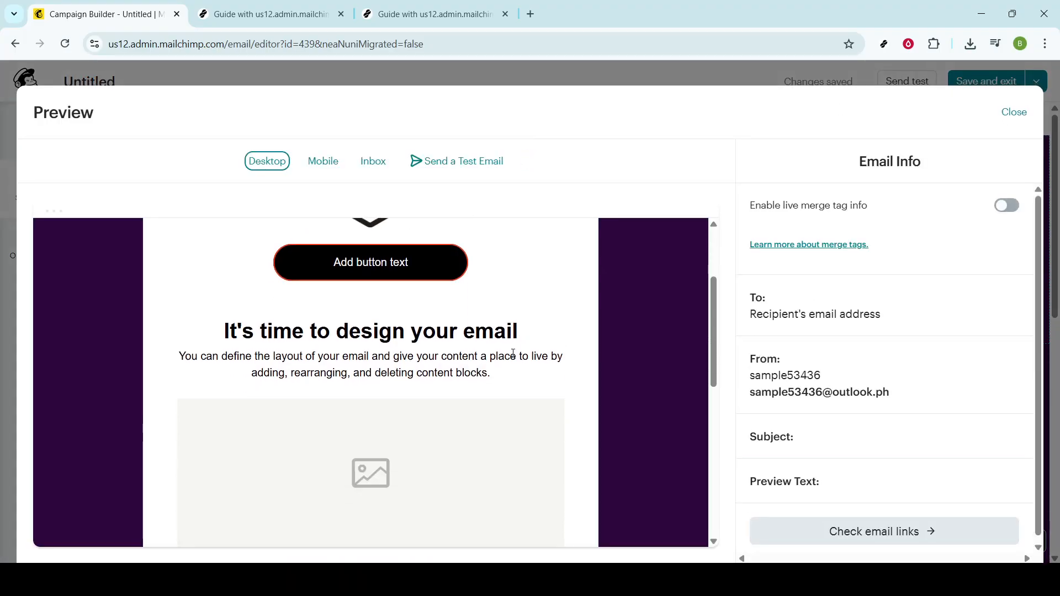
{"action": "scroll", "coordinate": [508, 360], "scroll_direction": "up", "scroll_amount": 3}
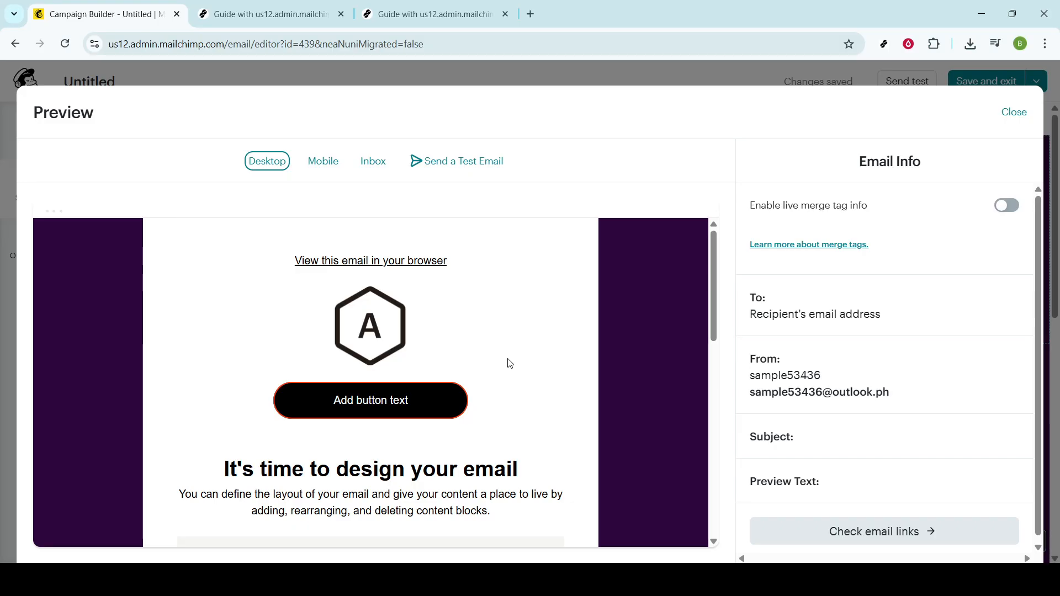
{"action": "scroll", "coordinate": [509, 363], "scroll_direction": "down", "scroll_amount": 6}
{"action": "scroll", "coordinate": [509, 364], "scroll_direction": "down", "scroll_amount": 1}
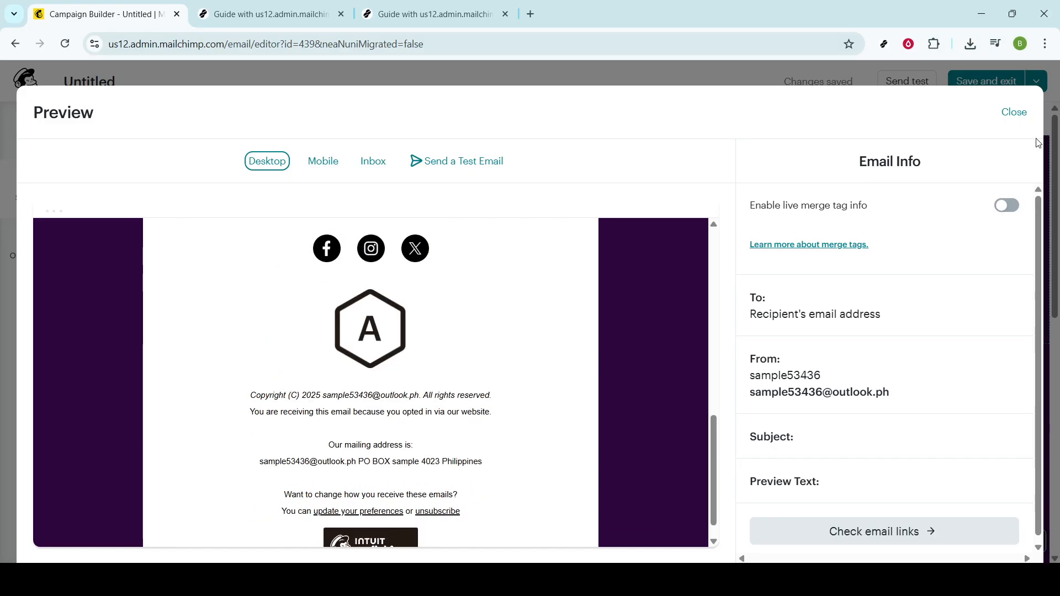
{"action": "scroll", "coordinate": [488, 391], "scroll_direction": "down", "scroll_amount": 1}
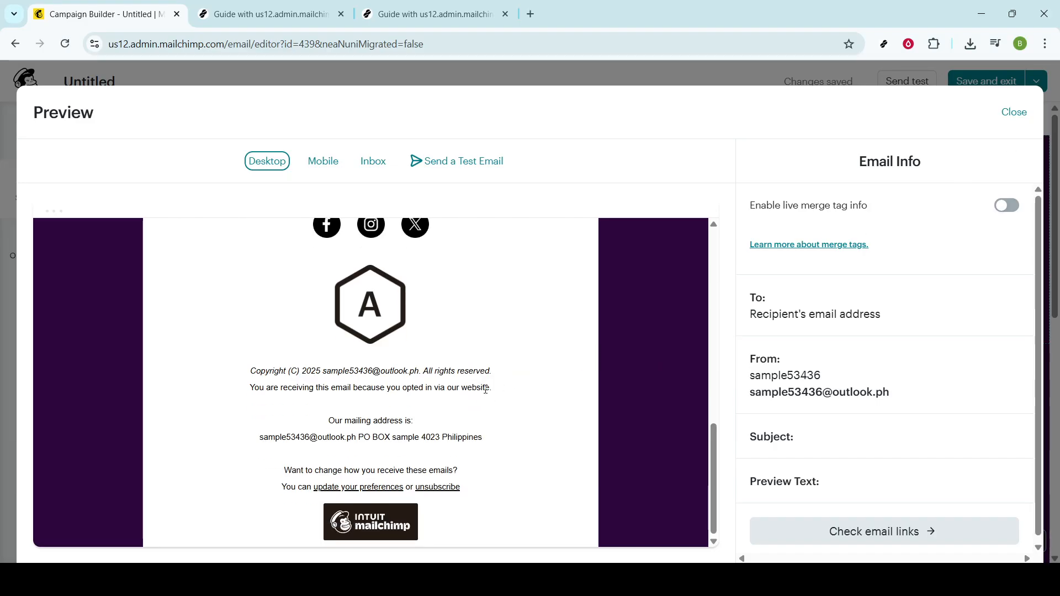
{"action": "scroll", "coordinate": [486, 390], "scroll_direction": "up", "scroll_amount": 4}
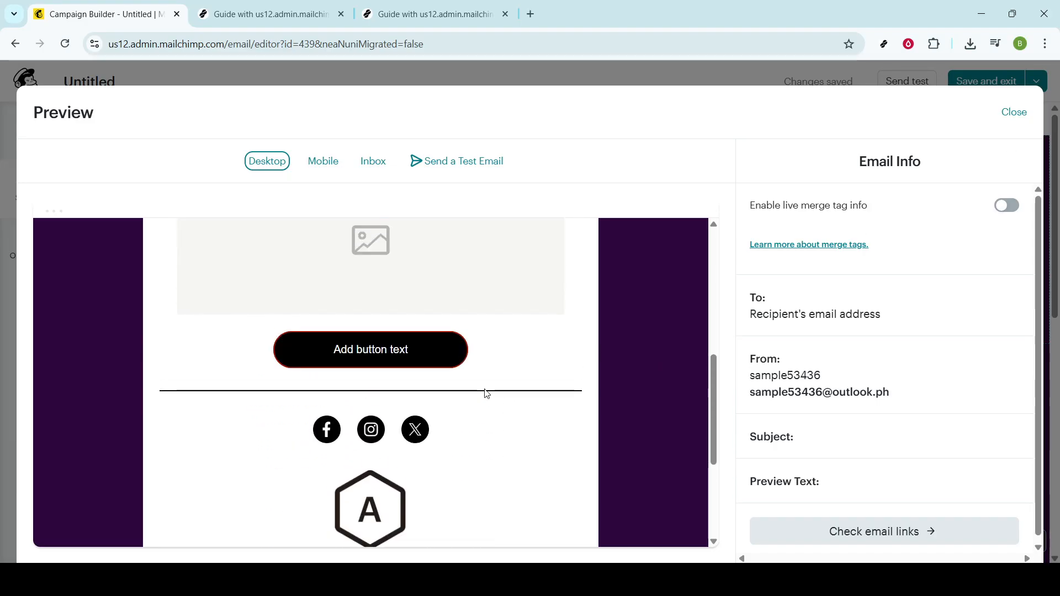
{"action": "scroll", "coordinate": [487, 393], "scroll_direction": "up", "scroll_amount": 6}
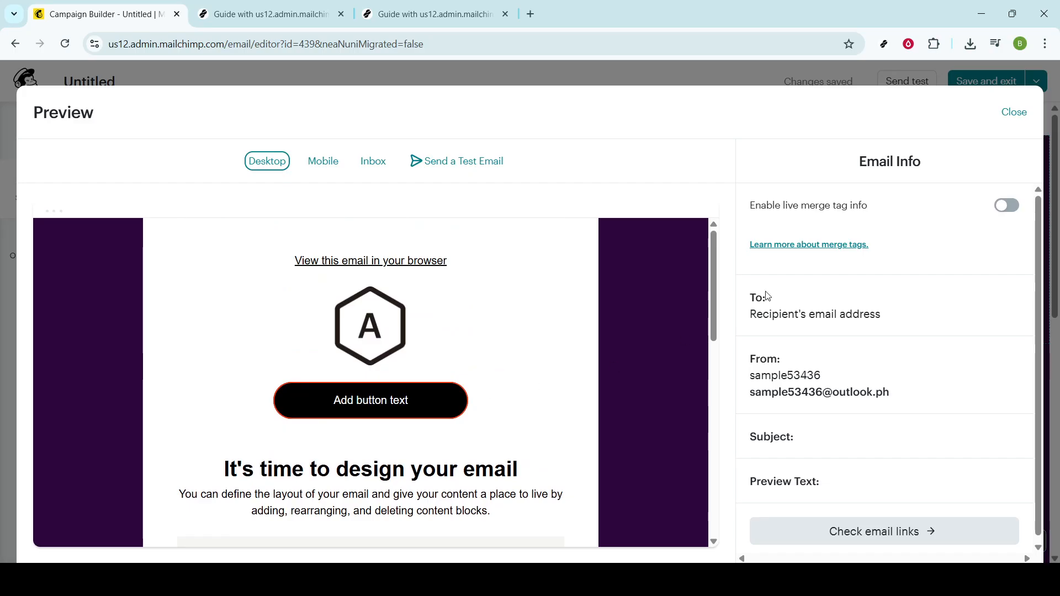
{"action": "left_click", "coordinate": [1012, 114]}
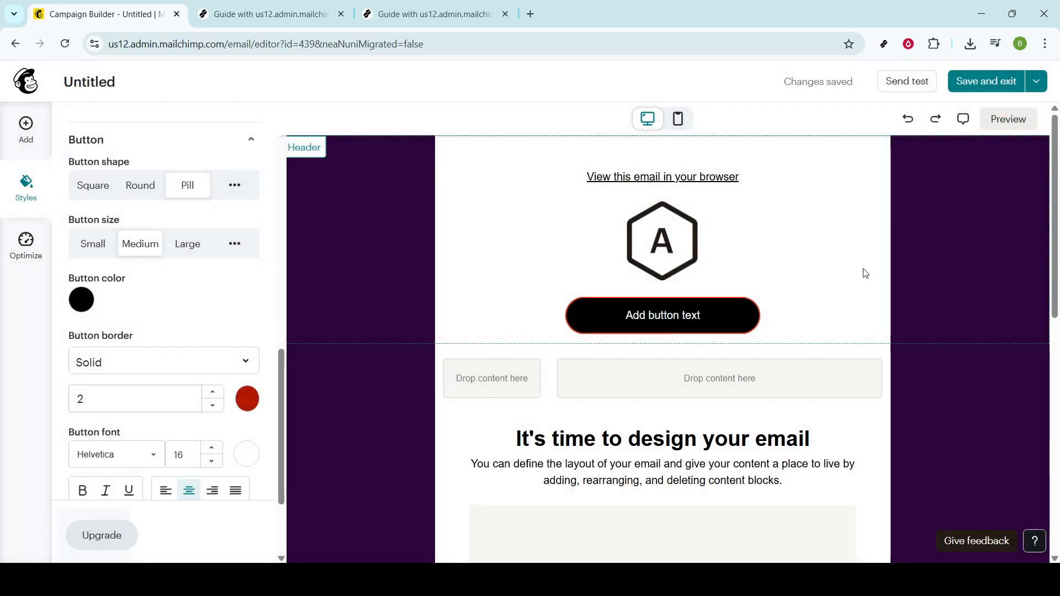